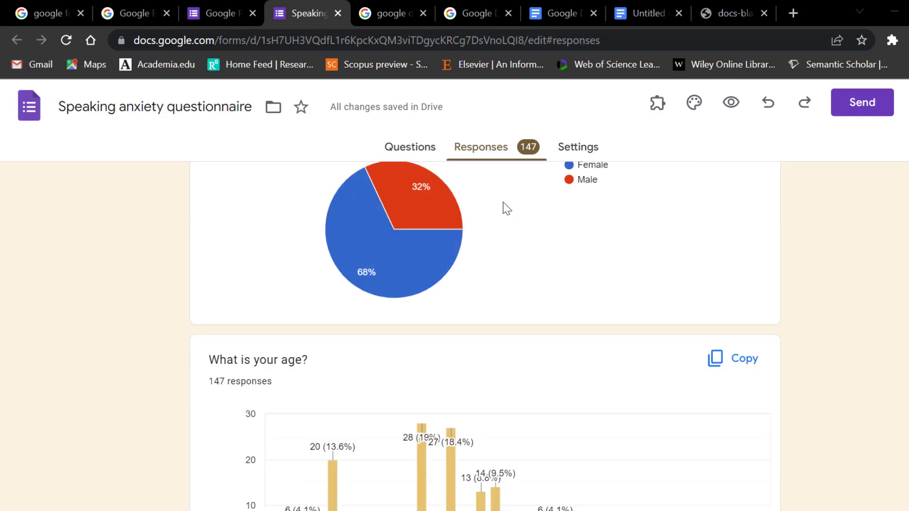
pyautogui.scroll(4, 508, 210)
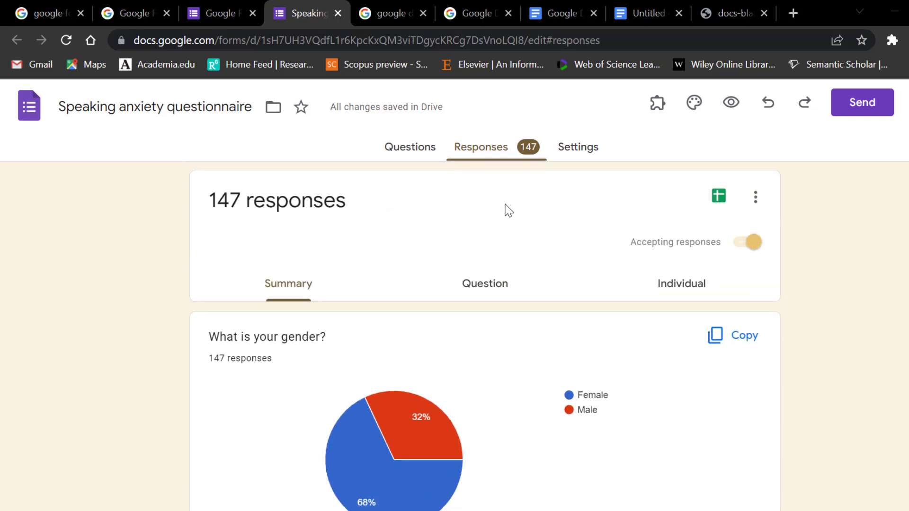
pyautogui.scroll(-1, 428, 370)
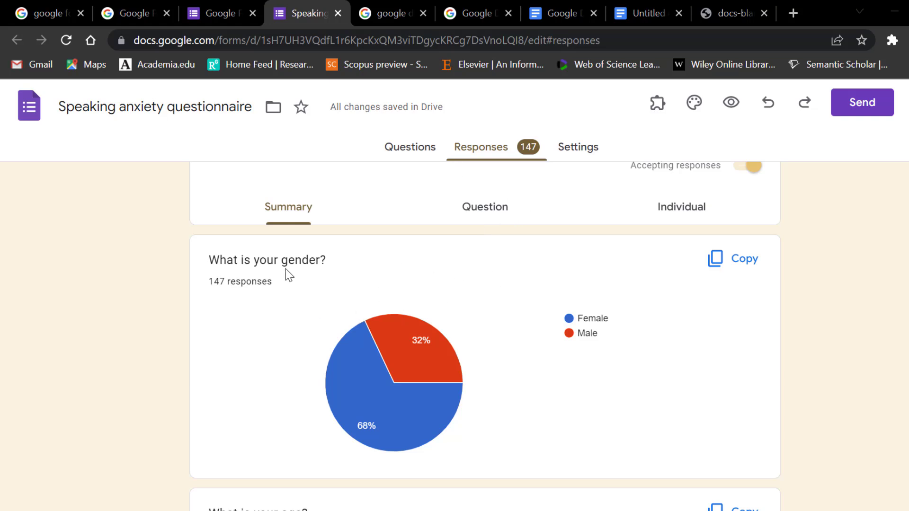
# - Copy the 'What is your gender?' pie chart from the Responses summary
pyautogui.click(728, 263)
pyautogui.click(746, 258)
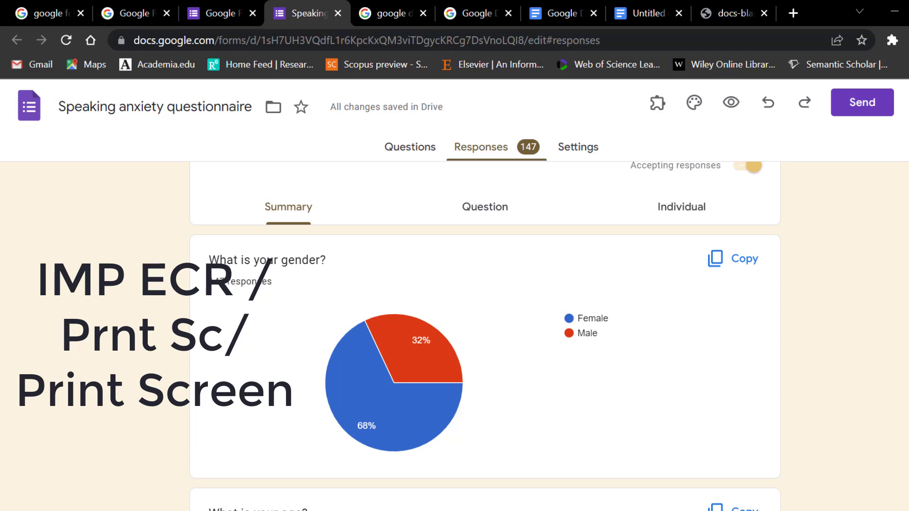
# - Snip the rectangle around the gender pie chart to the clipboard with Print Screen
pyautogui.press('Print')
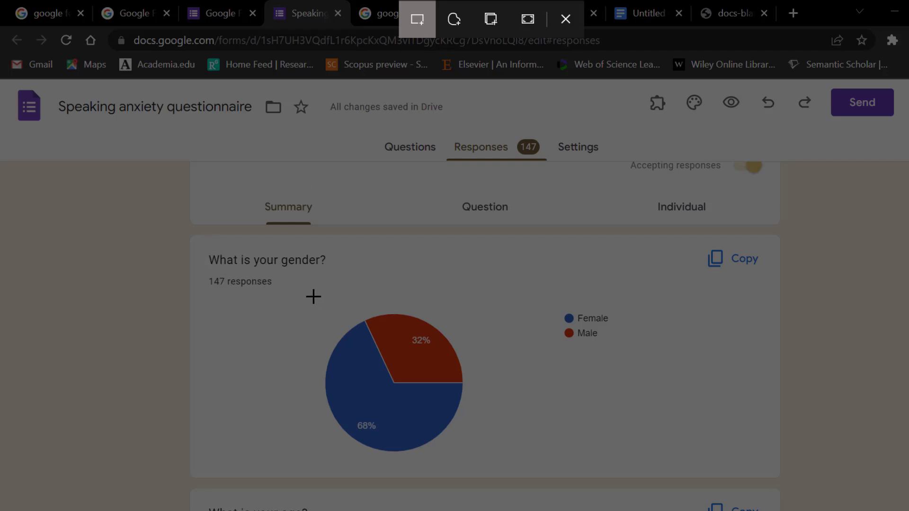
pyautogui.moveTo(313, 297); pyautogui.dragTo(624, 467)
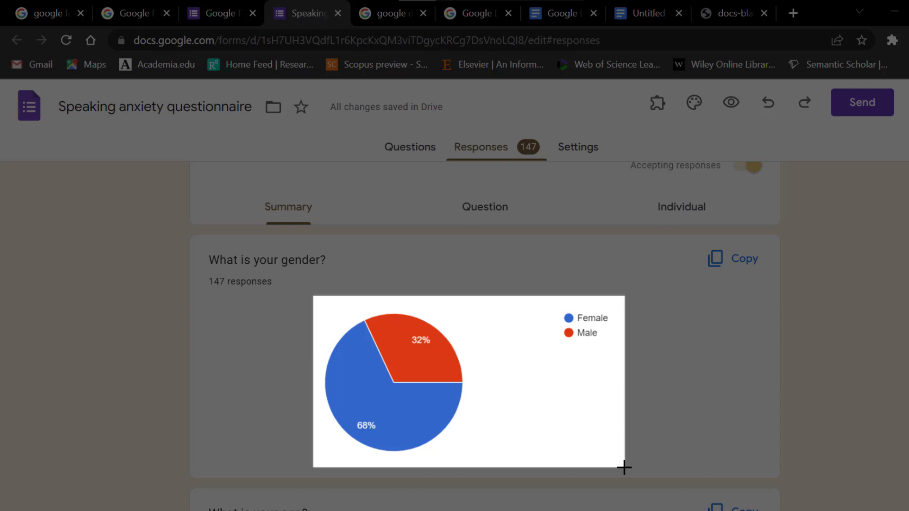
pyautogui.moveTo(624, 467); pyautogui.dragTo(624, 468)
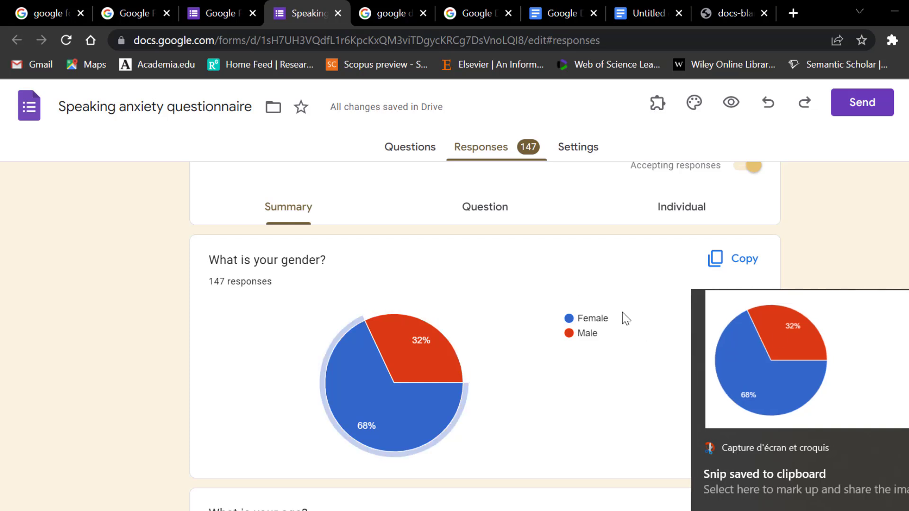
pyautogui.click(830, 241)
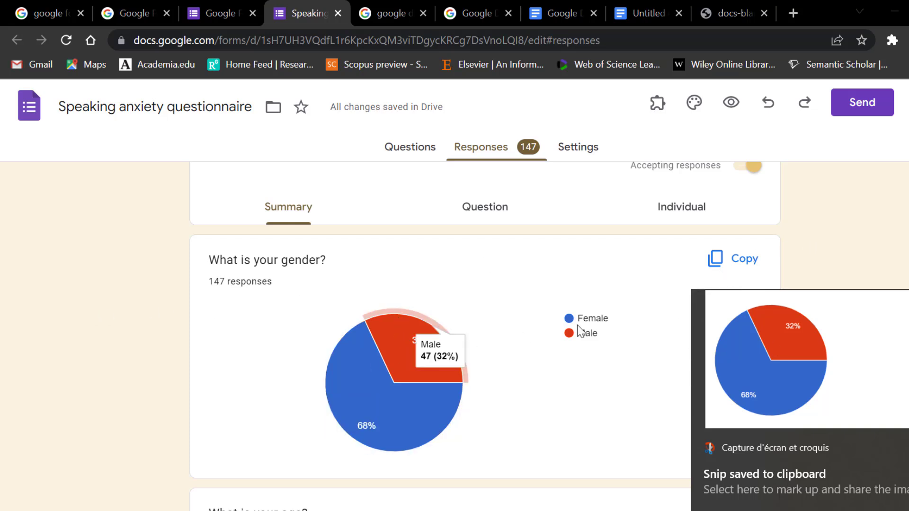
# - Return to the questionnaire's response summary and copy the gender pie chart again
pyautogui.click(728, 256)
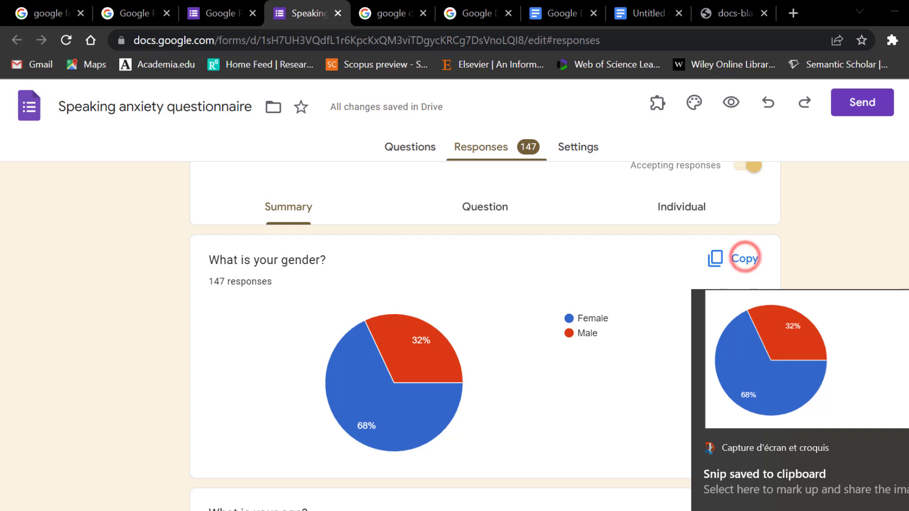
pyautogui.click(908, 263)
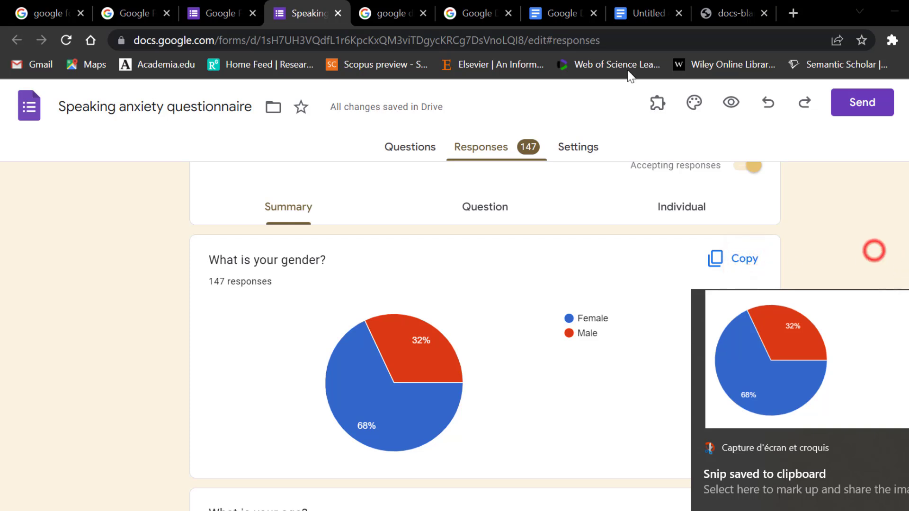
pyautogui.click(226, 10)
pyautogui.click(125, 12)
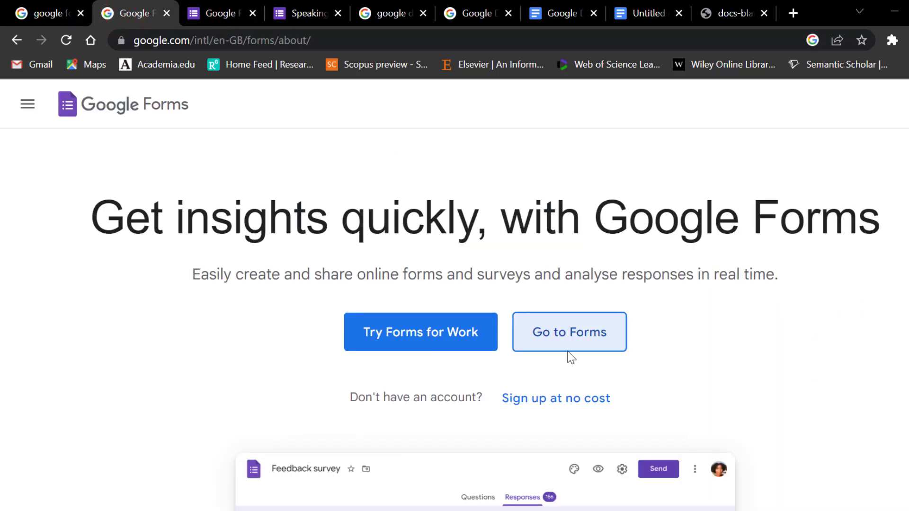
pyautogui.click(286, 9)
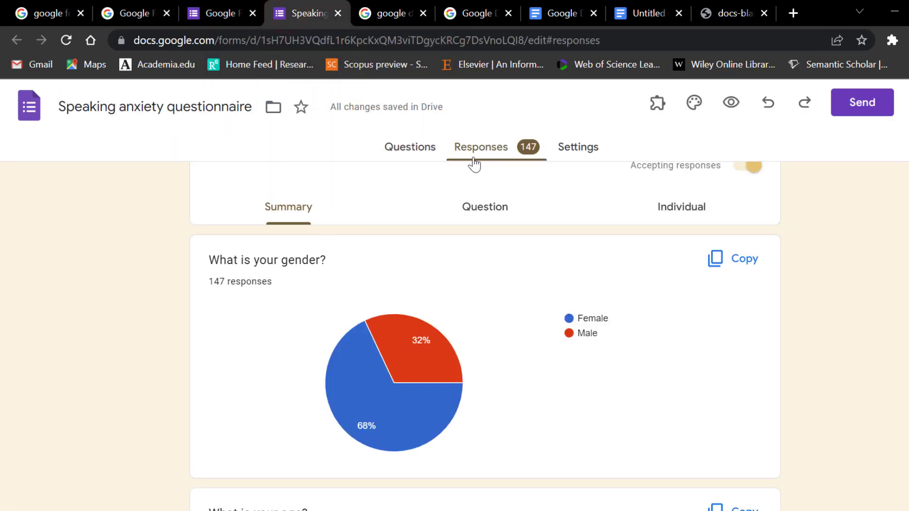
pyautogui.click(726, 263)
# - Paste the copied chart at the start of the untitled Google Doc with Ctrl+V
pyautogui.click(477, 13)
pyautogui.scroll(2, 409, 237)
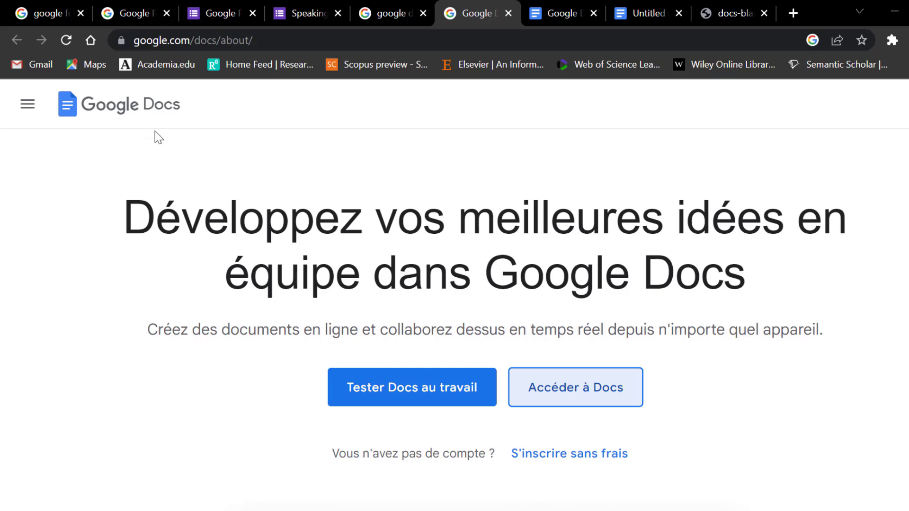
pyautogui.click(559, 15)
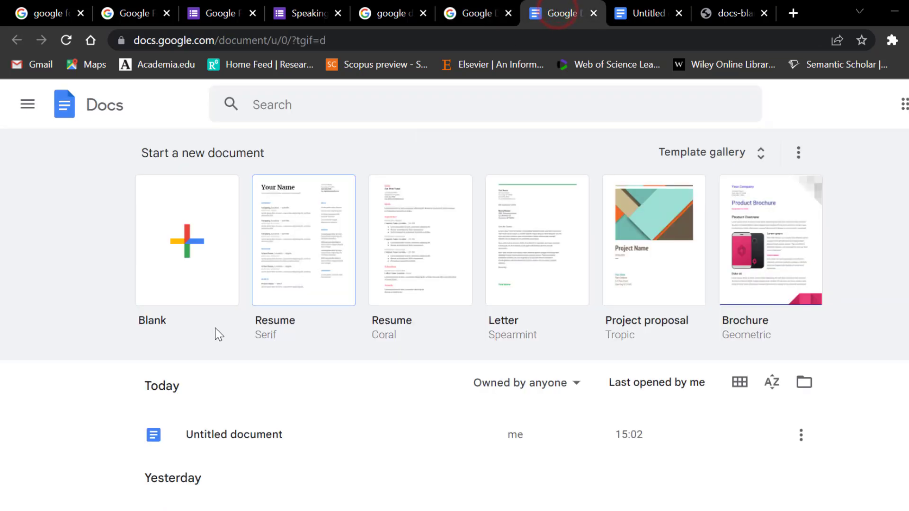
pyautogui.click(643, 13)
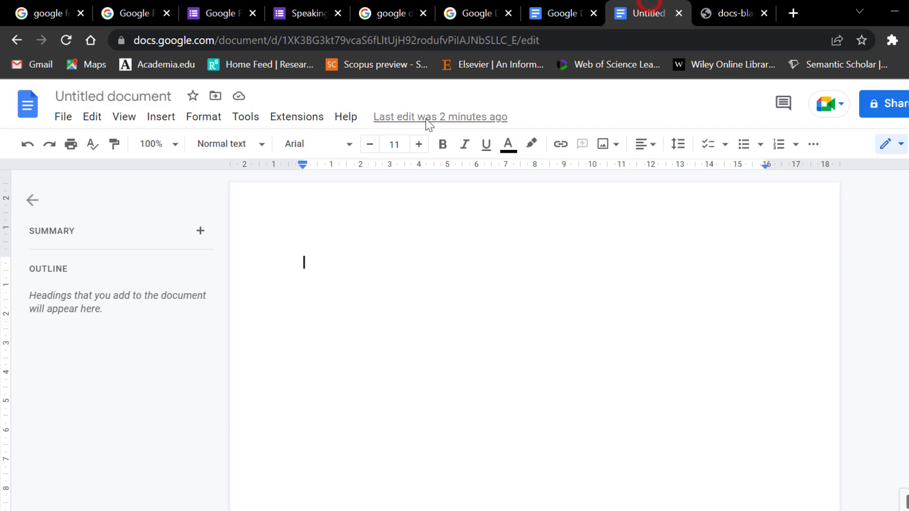
pyautogui.click(306, 278)
pyautogui.hotkey('ctrl', 'v')
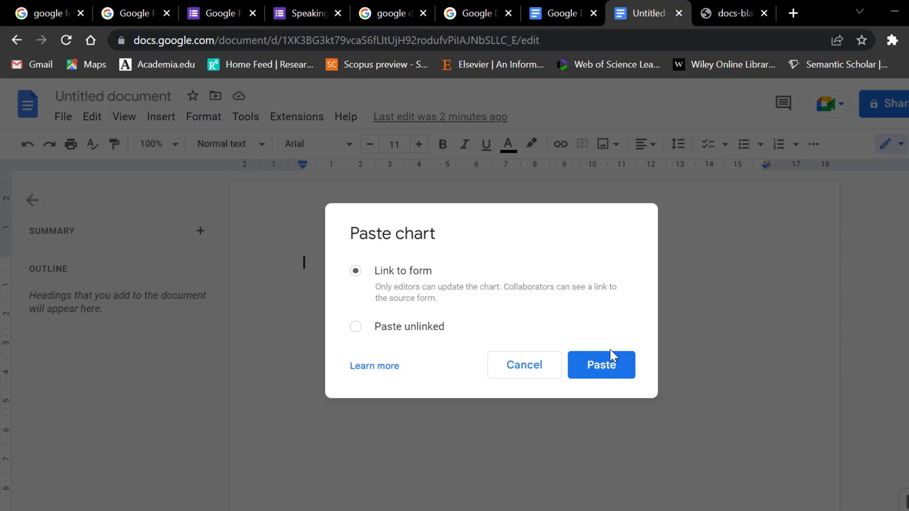
# - Paste the chart with 'Link to form', then return to the Speaking anxiety questionnaire
pyautogui.click(602, 364)
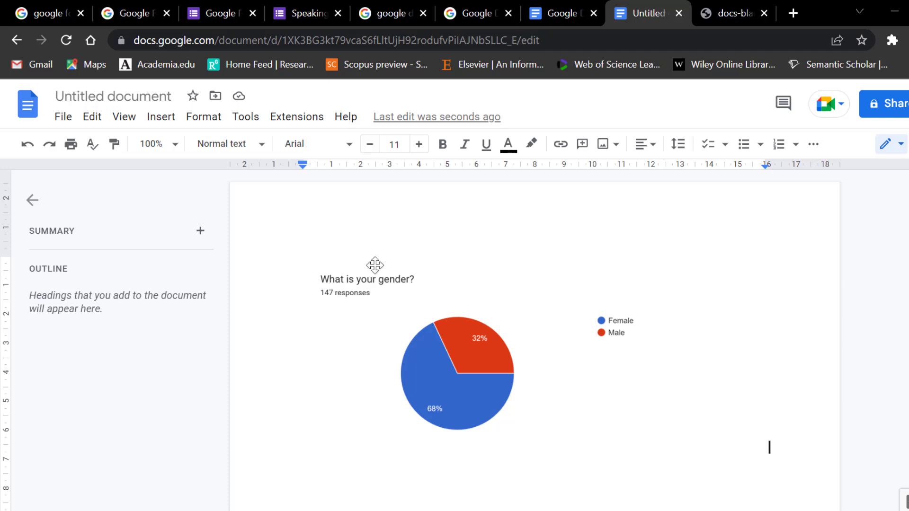
pyautogui.click(295, 10)
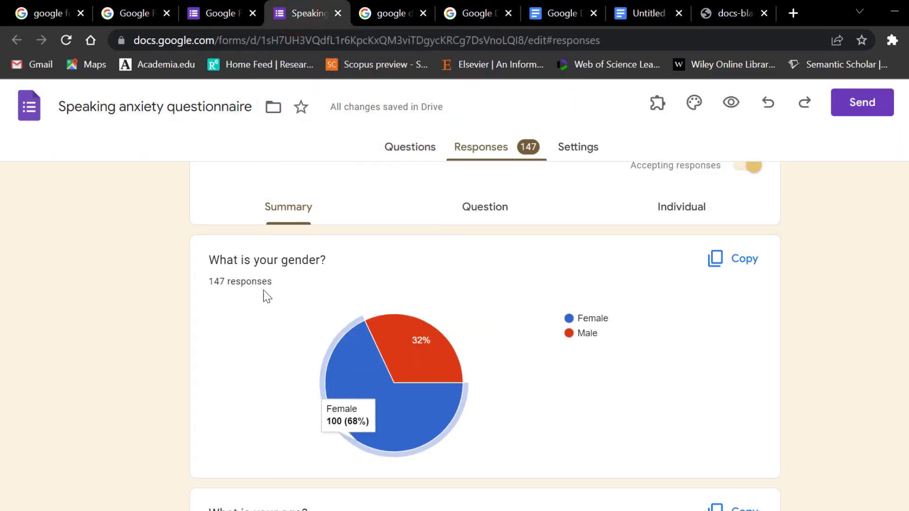
# - On the Questions tab, retitle the first question from 'What is your gender?' to 'Gender'
pyautogui.click(405, 153)
pyautogui.scroll(-3, 388, 291)
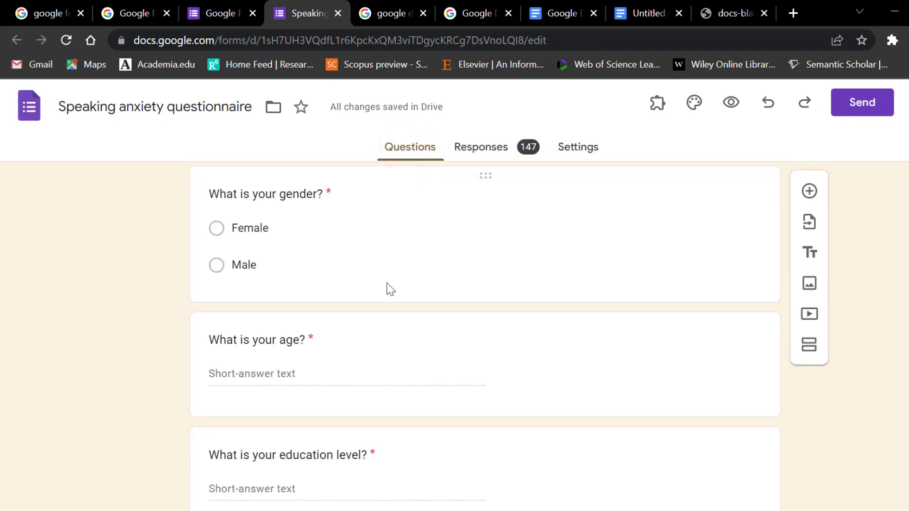
pyautogui.tripleClick(322, 194)
pyautogui.tripleClick(342, 205)
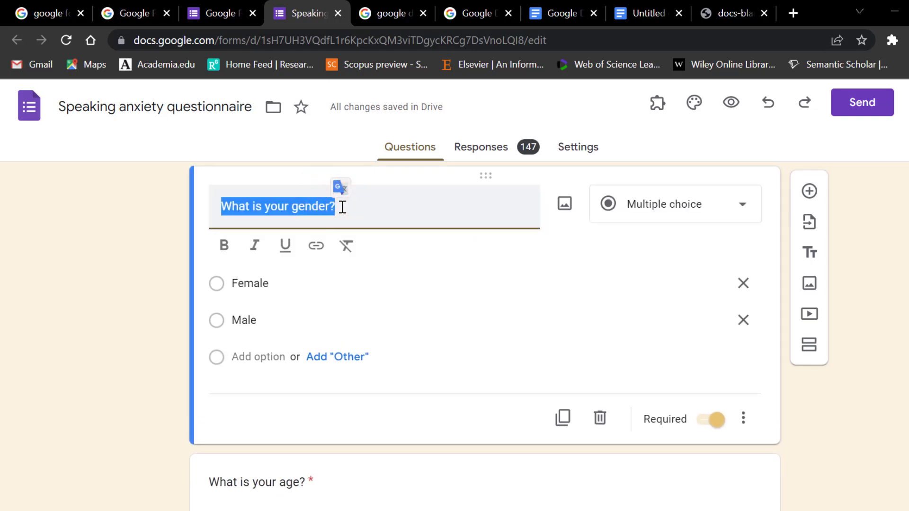
pyautogui.write('Gender')
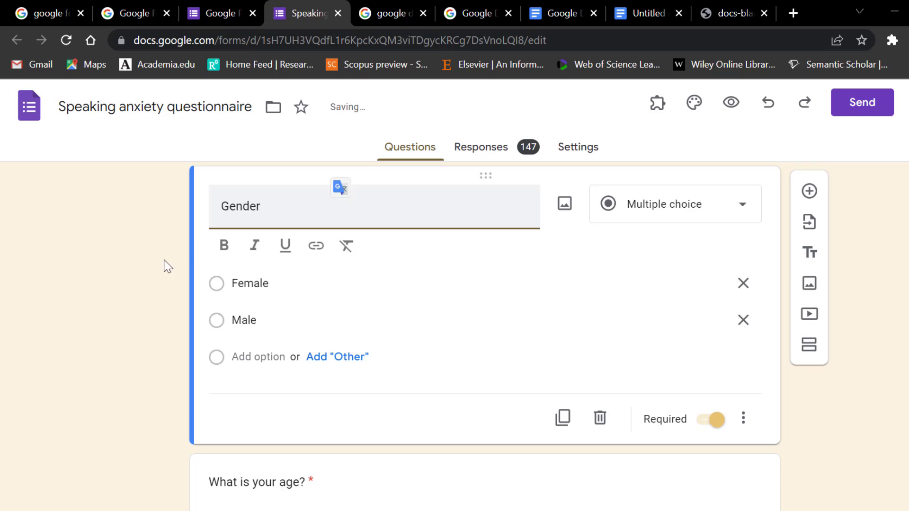
pyautogui.click(103, 263)
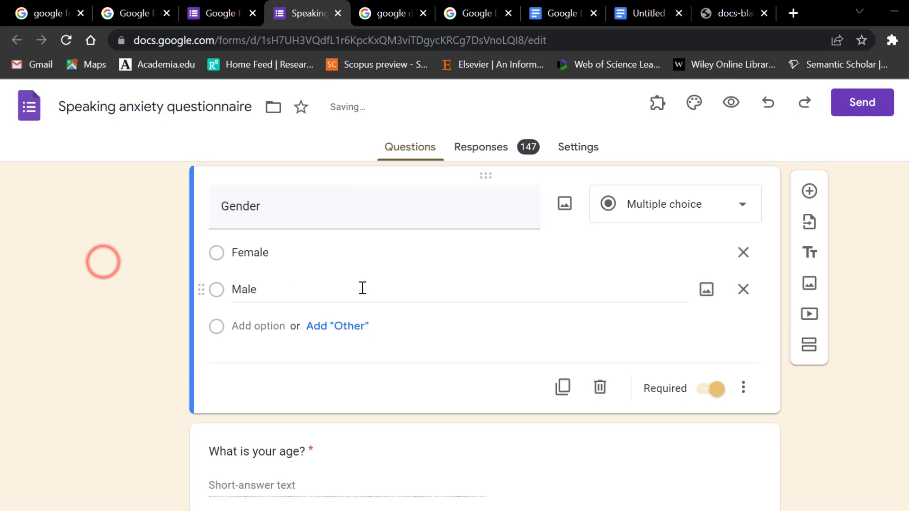
# - Update the linked chart in the Untitled document so it shows the 'Gender' title
pyautogui.click(634, 16)
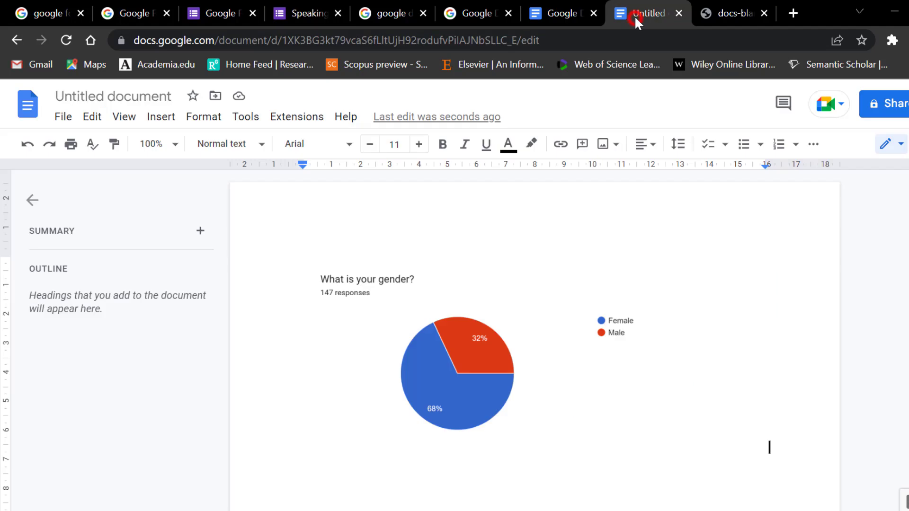
pyautogui.click(401, 300)
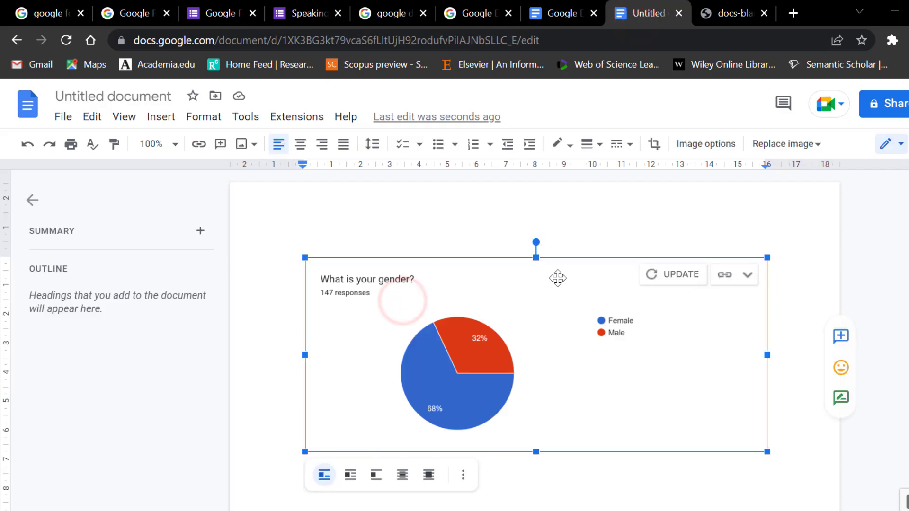
pyautogui.click(677, 278)
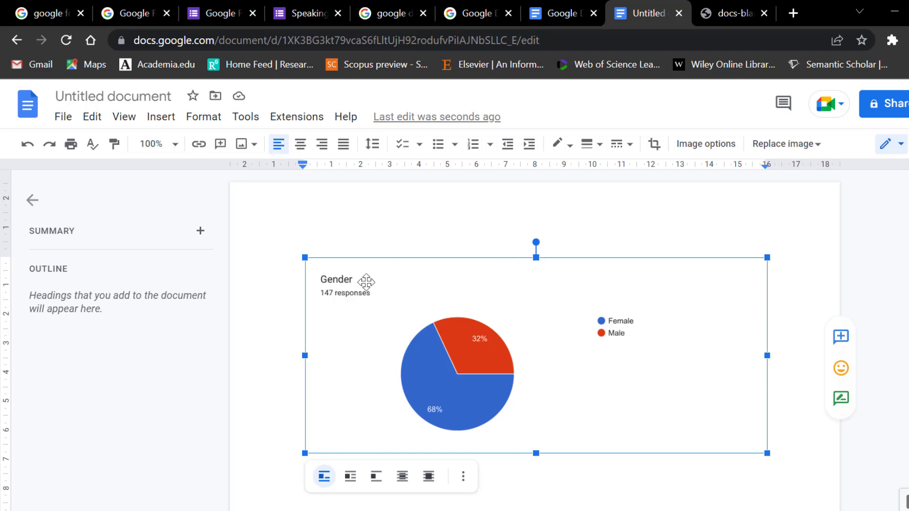
pyautogui.scroll(-2, 532, 310)
pyautogui.scroll(2, 440, 306)
pyautogui.click(63, 119)
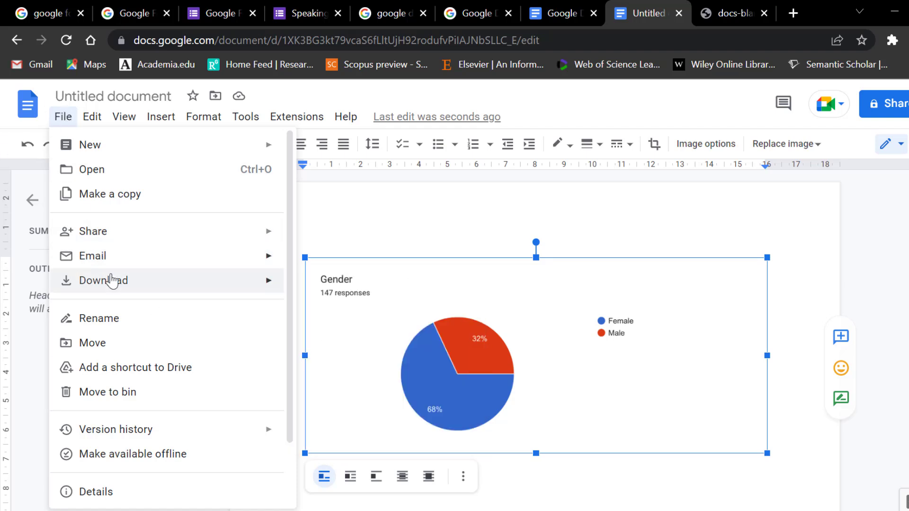
pyautogui.moveTo(103, 281)
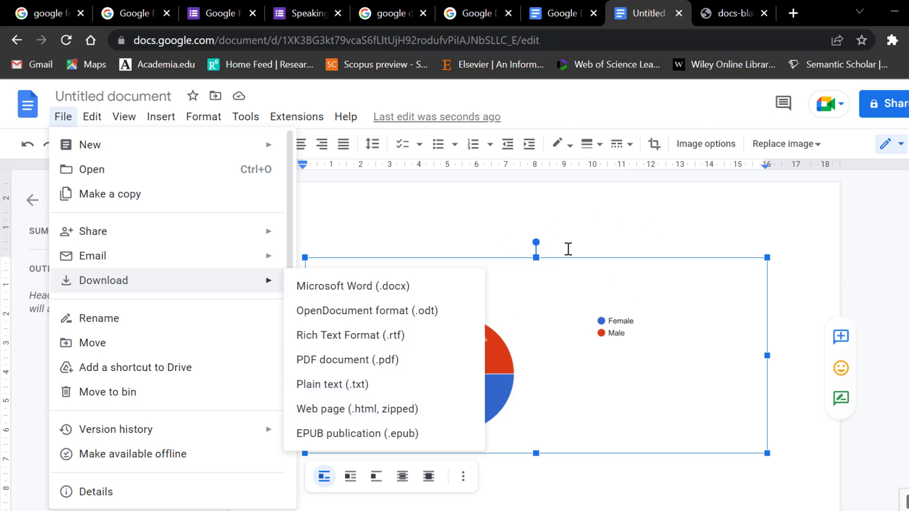
pyautogui.click(546, 235)
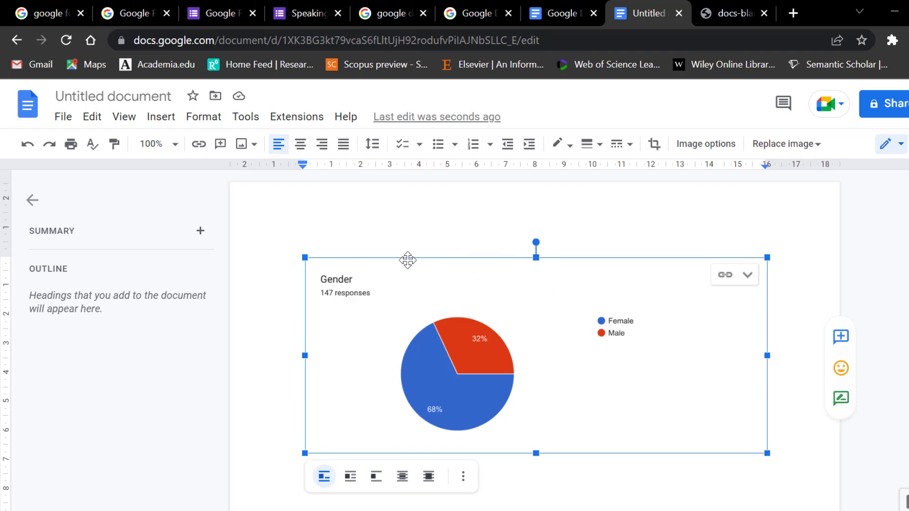
# - Open the questionnaire's responses as a linked Google Sheets spreadsheet
pyautogui.click(295, 8)
pyautogui.click(487, 149)
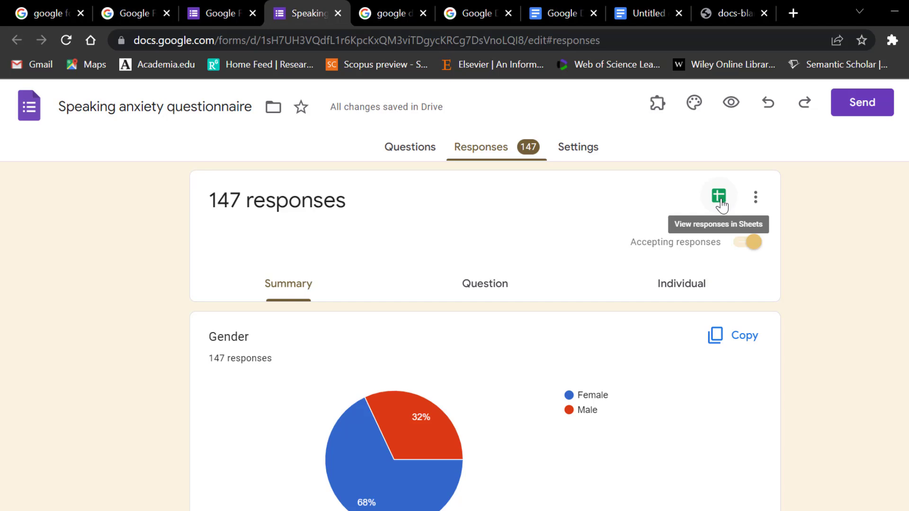
pyautogui.click(719, 200)
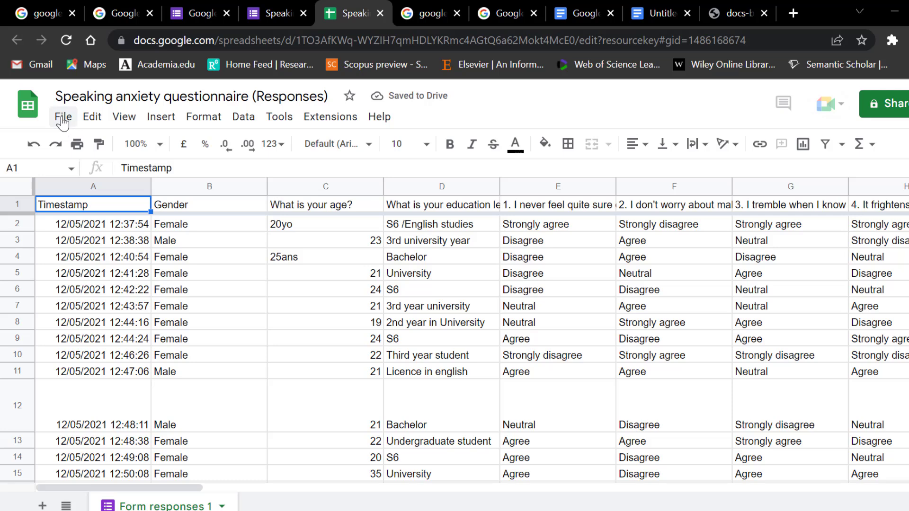
# - Open the File menu of the responses spreadsheet
pyautogui.click(63, 117)
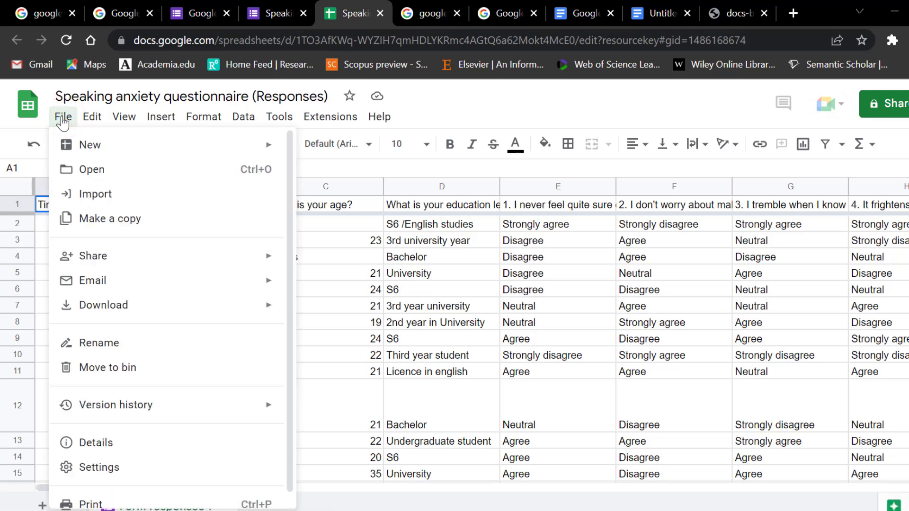